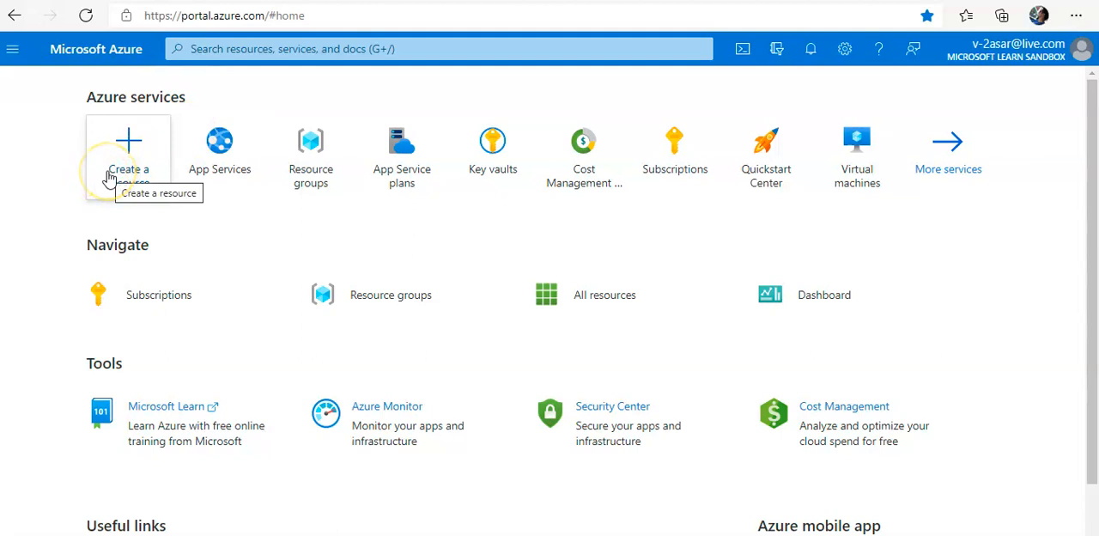
- Search the marketplace for "function" and start creating a Function App resource
click(109, 177)
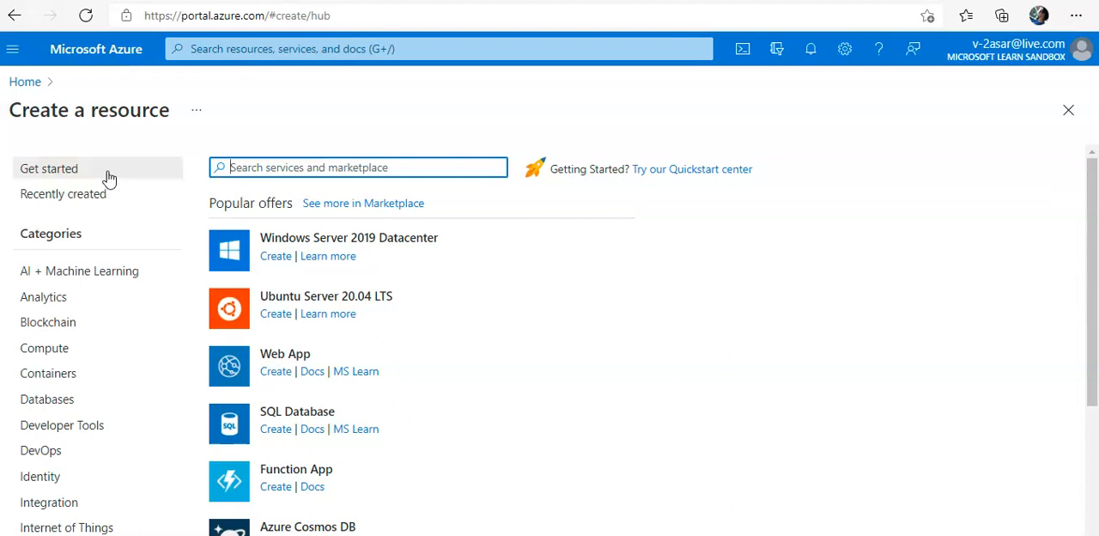
text(function)
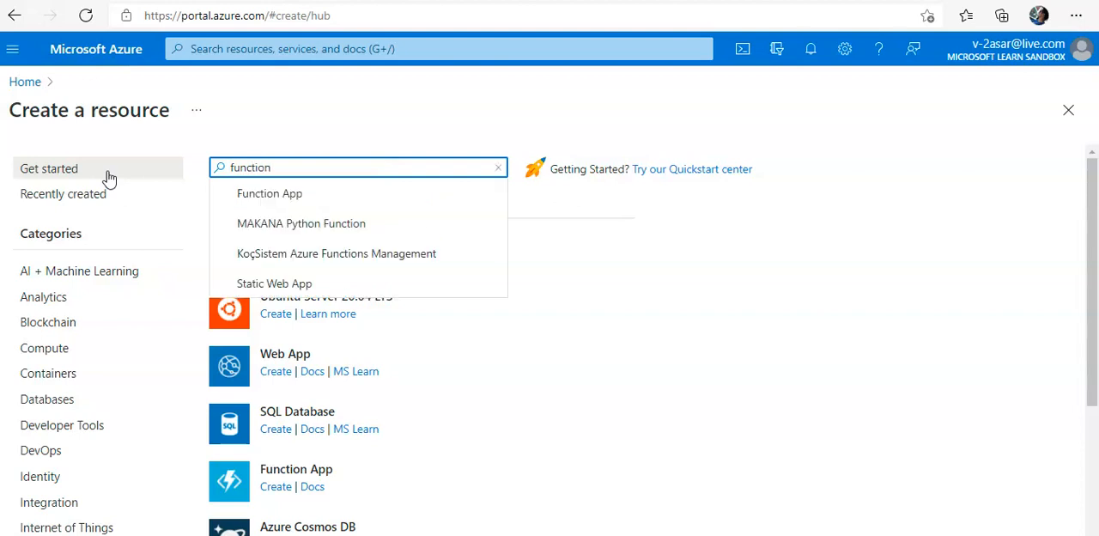
click(300, 199)
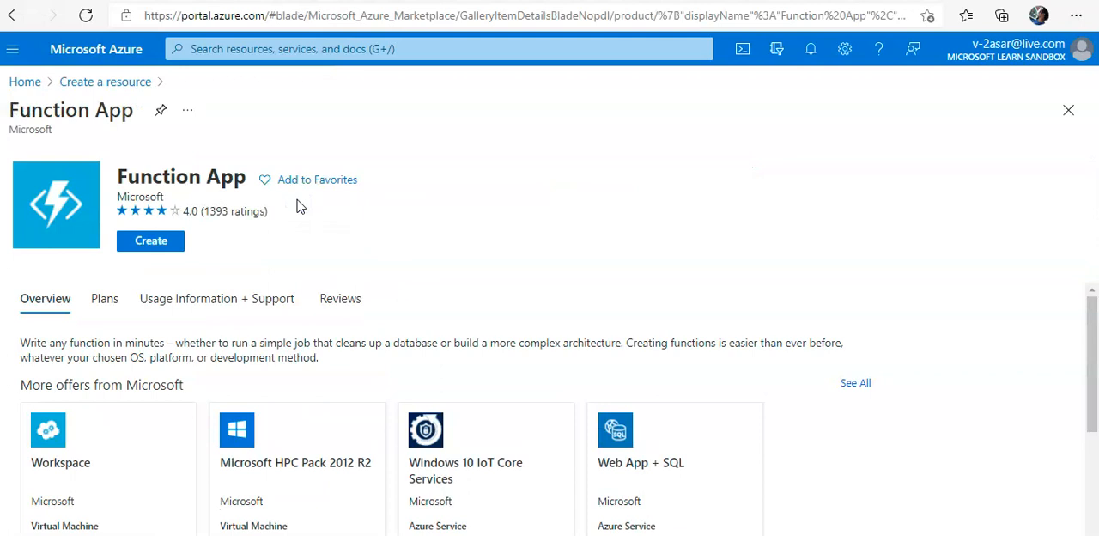
click(152, 242)
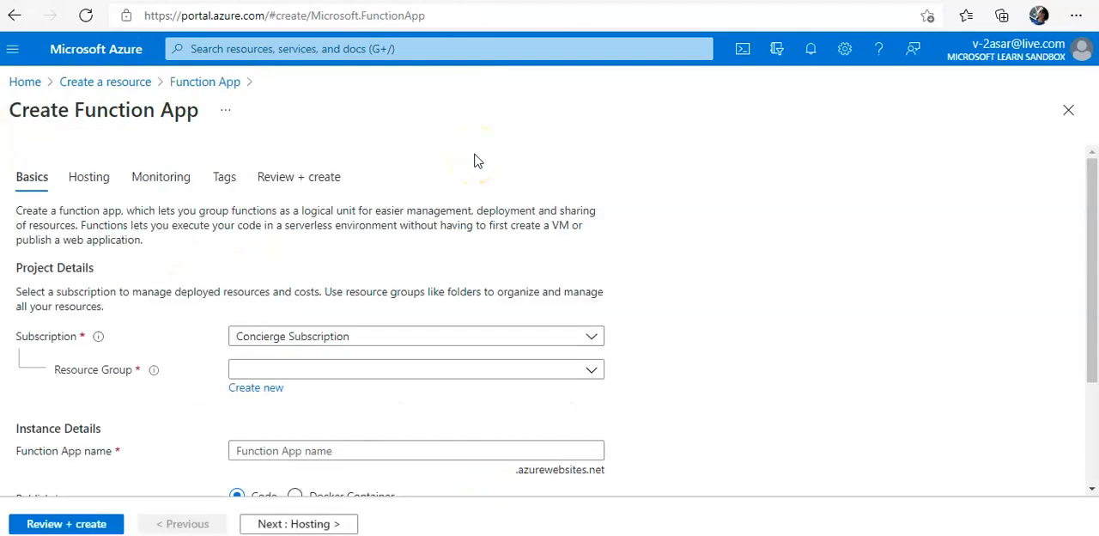
- Assign the function app to the existing resource group learn-61afabb3-8c1d-4436-a849-9ea64e445a27
scroll(478, 161, down, 1)
click(467, 270)
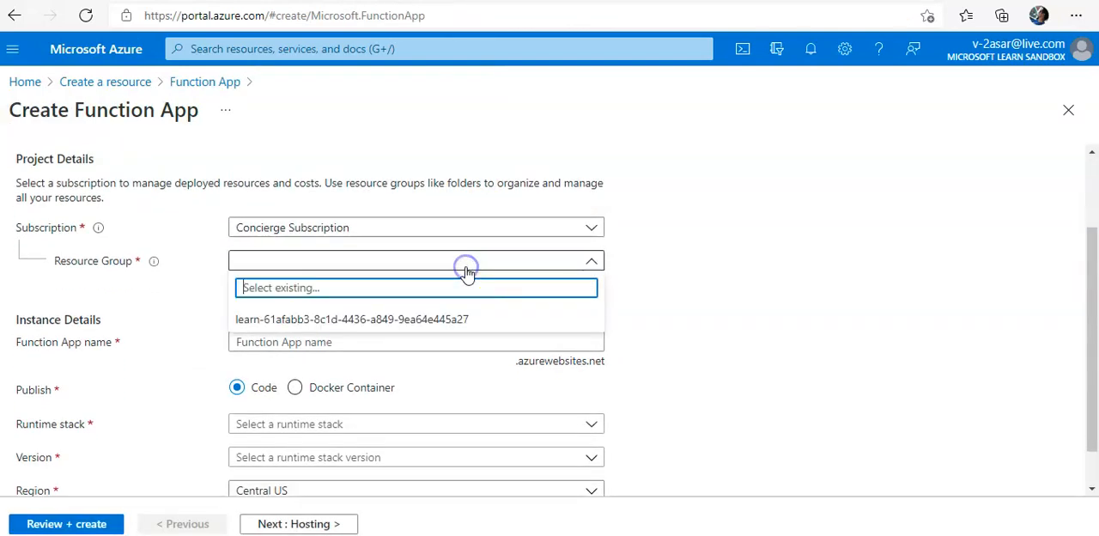
click(441, 312)
- Name the function app asarfunctionapp
click(392, 348)
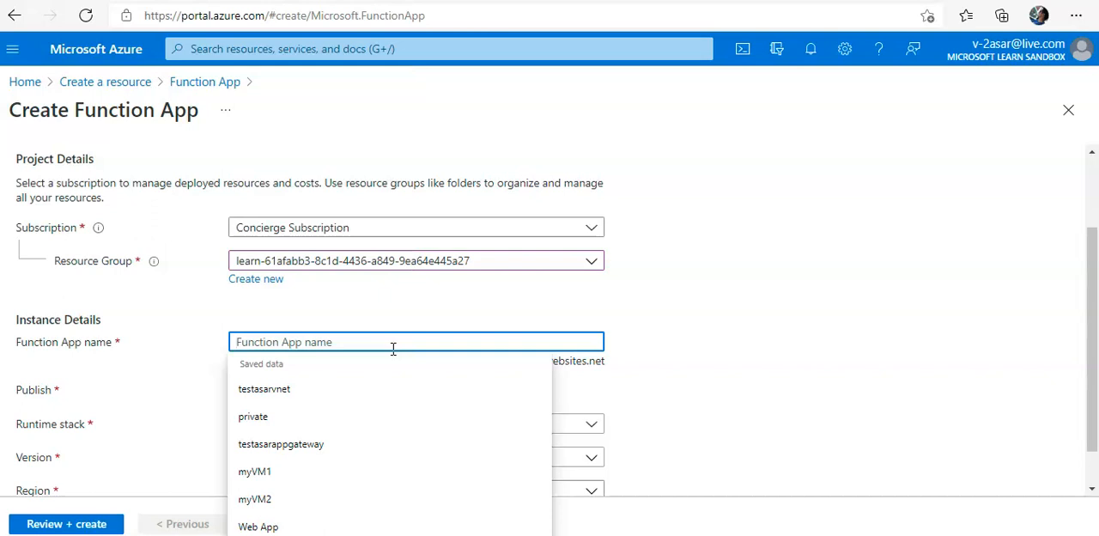
text(asar)
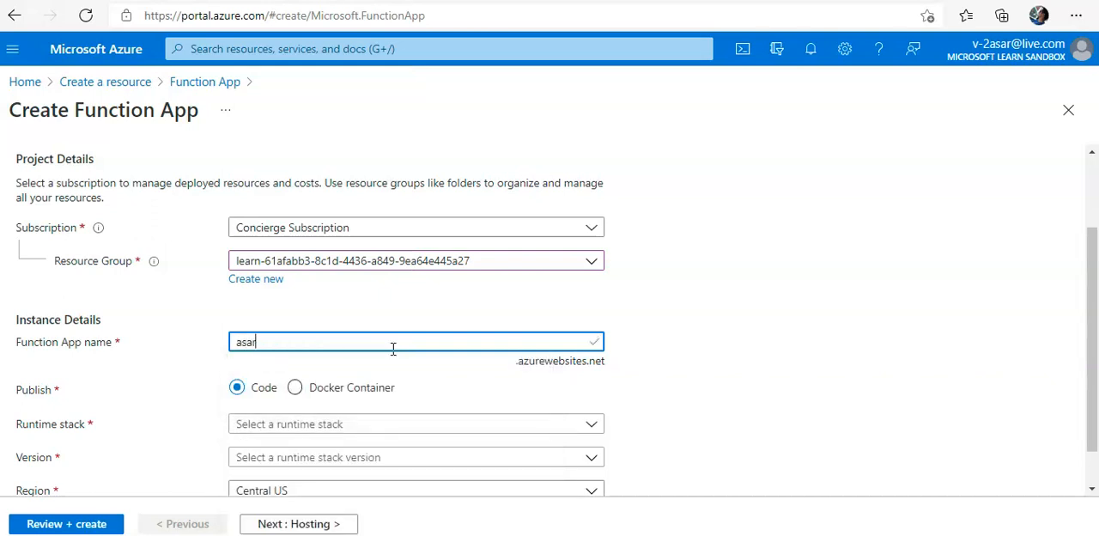
text(webapp)
key(BackSpace)
key(BackSpace)
key(BackSpace)
key(BackSpace)
key(BackSpace)
key(BackSpace)
text(functionapp)
- Set the function app's runtime stack to .NET and its region to East US
scroll(555, 343, down, 1)
click(441, 378)
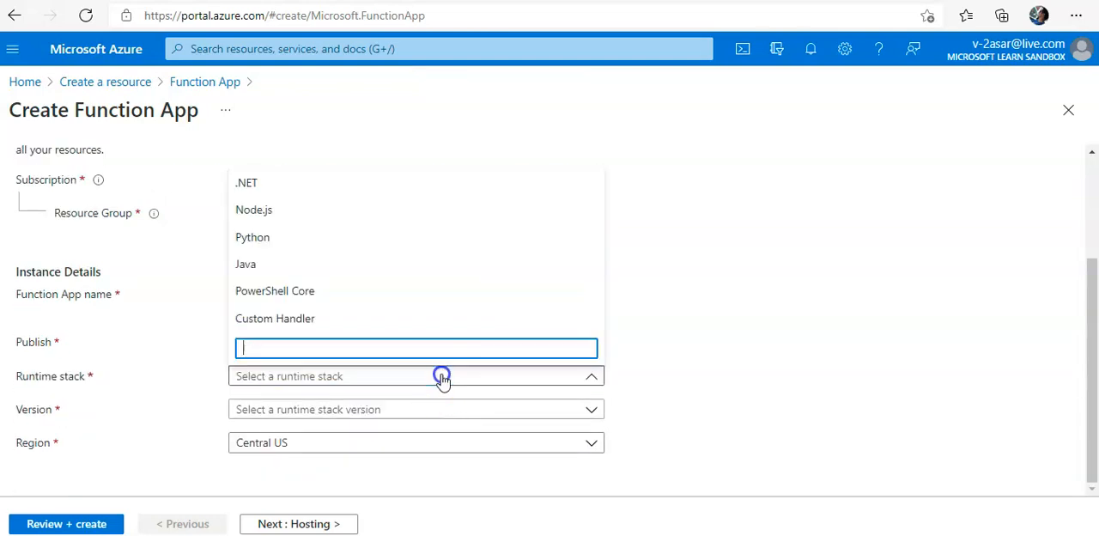
click(283, 197)
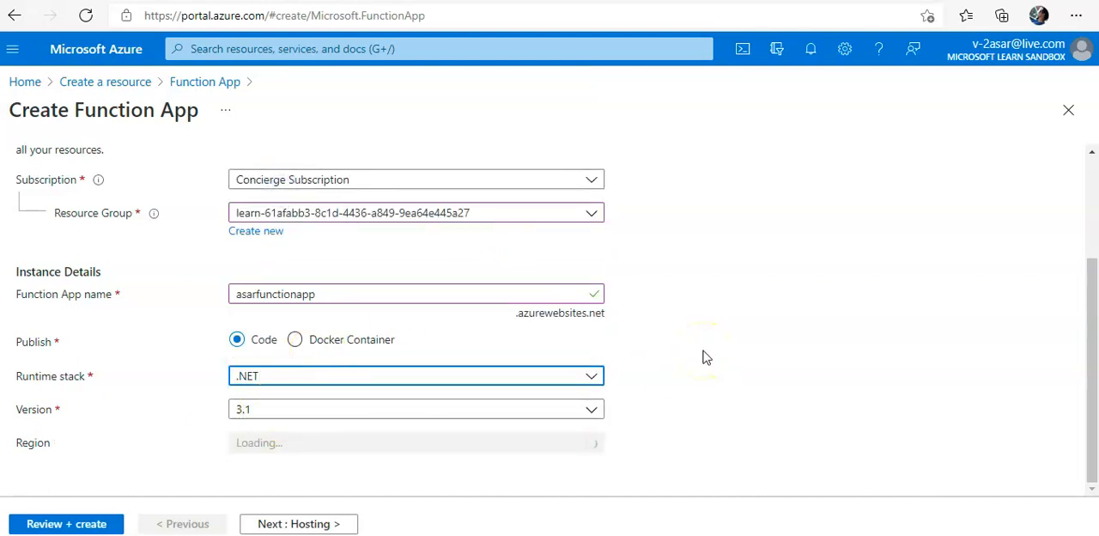
click(425, 444)
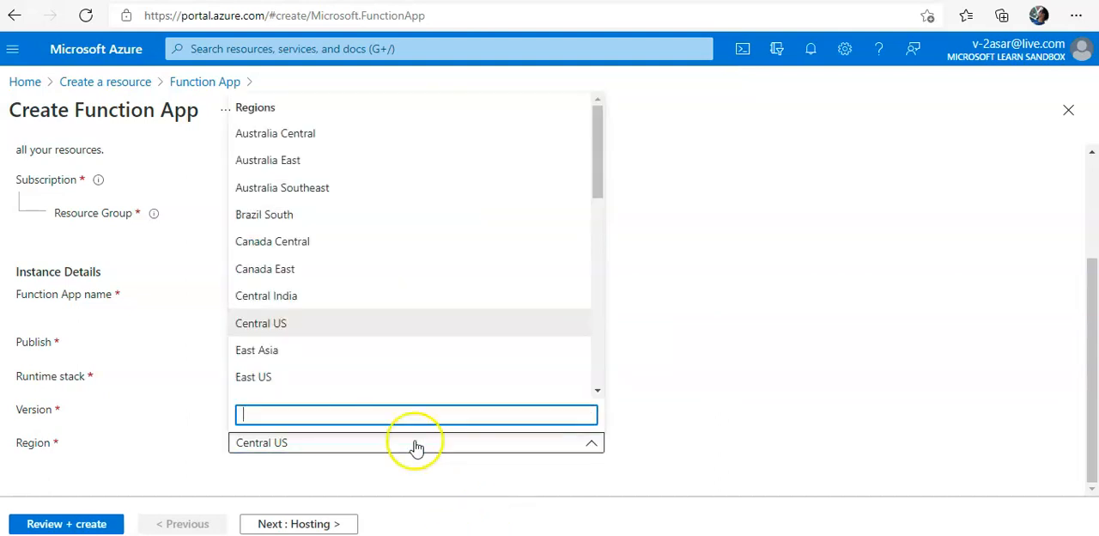
click(318, 377)
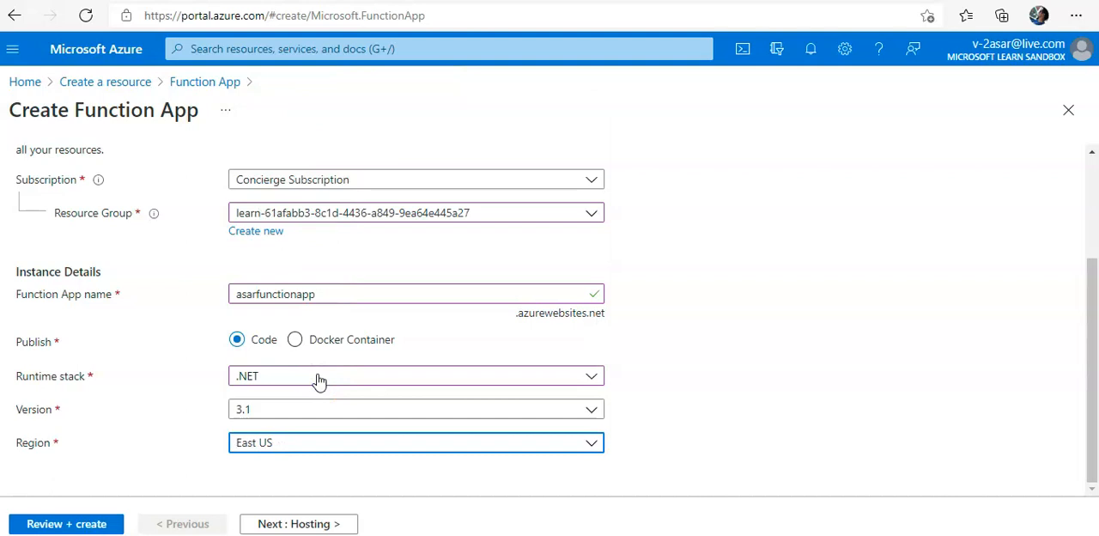
- In the hosting settings, choose the new storageaccountlearn84d3 as the function app's storage account
click(304, 524)
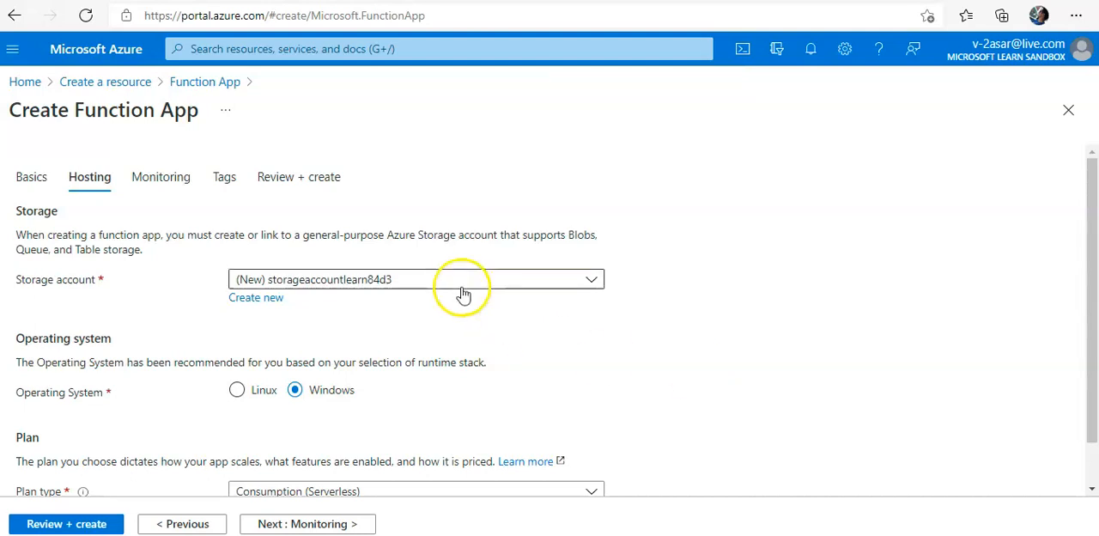
click(411, 286)
click(361, 336)
click(351, 340)
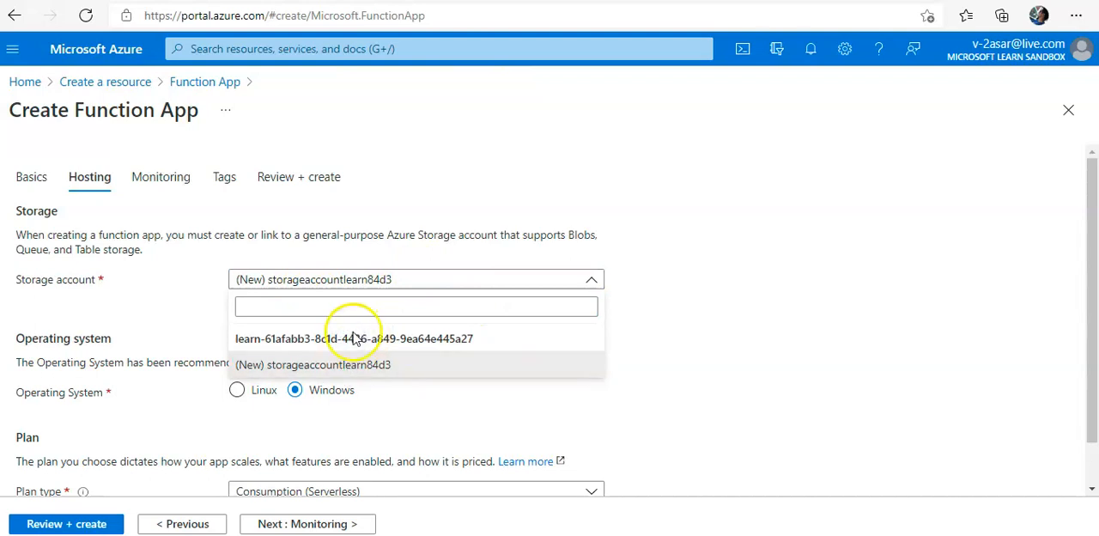
click(355, 338)
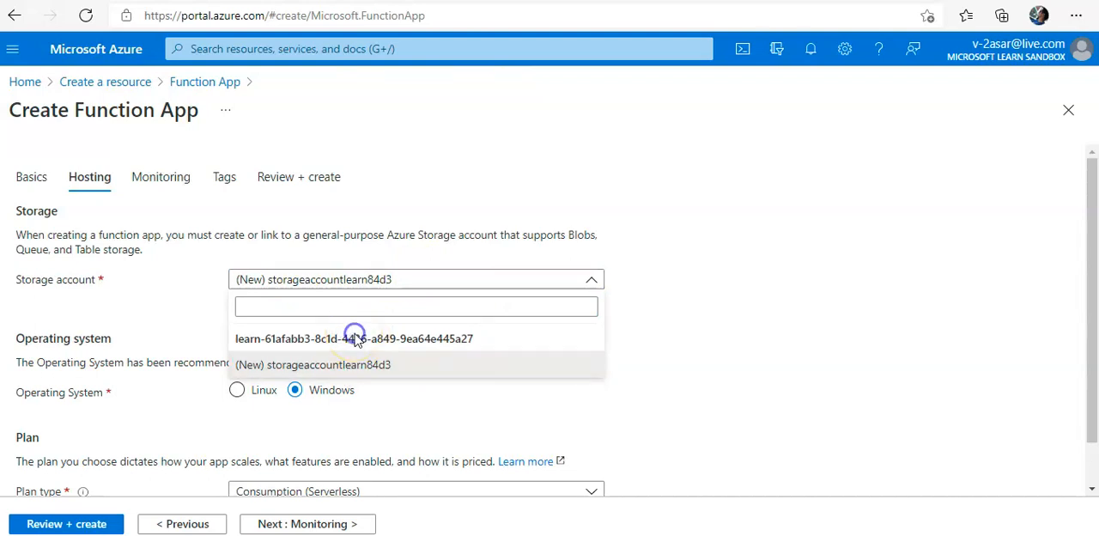
click(342, 362)
click(739, 280)
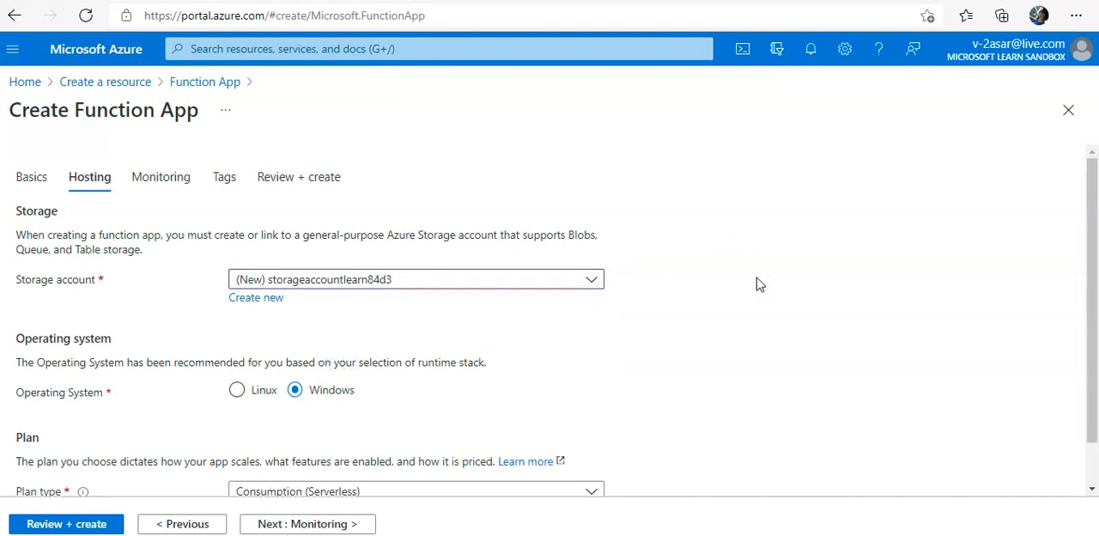
click(515, 279)
click(301, 336)
click(302, 364)
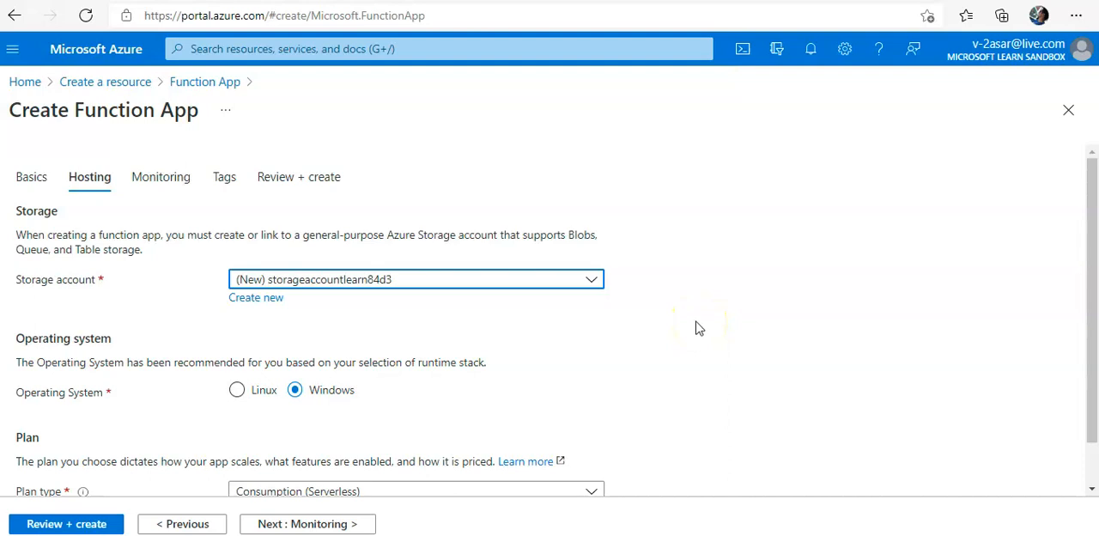
- Accept the remaining hosting, monitoring and tag defaults, and create the function app from the review summary
scroll(650, 337, down, 1)
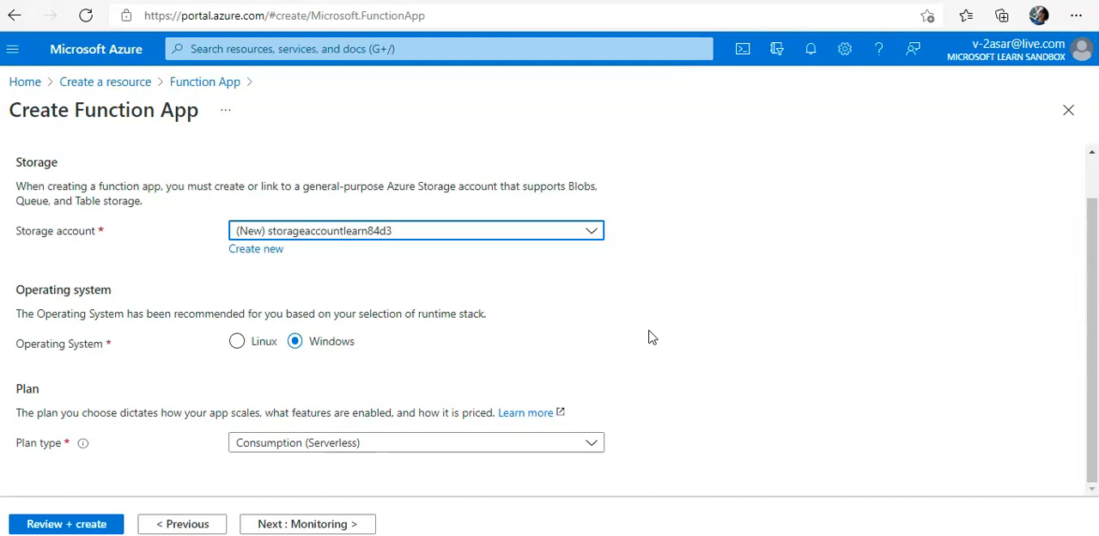
click(336, 525)
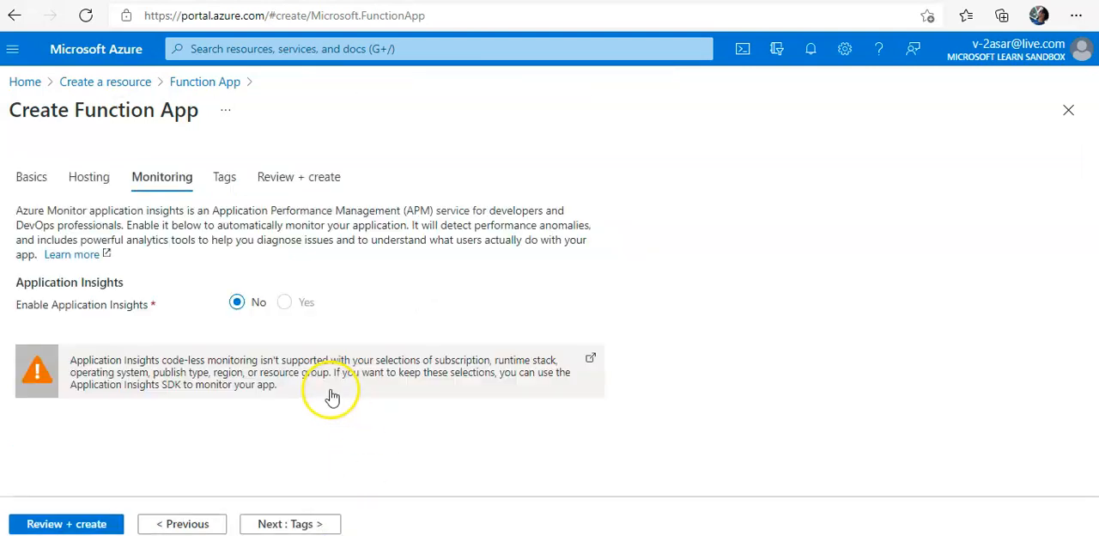
click(296, 524)
click(298, 524)
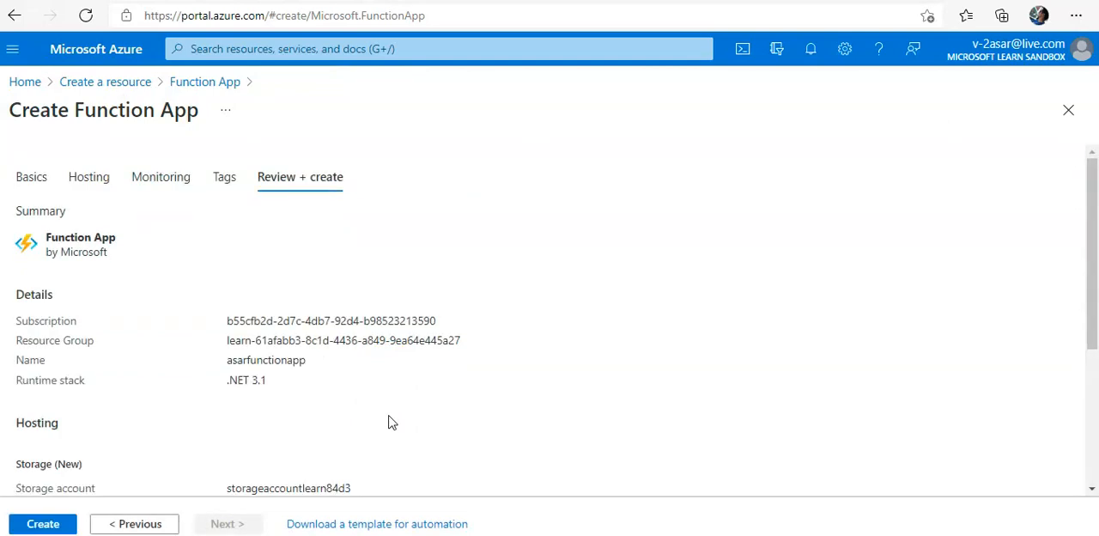
click(34, 522)
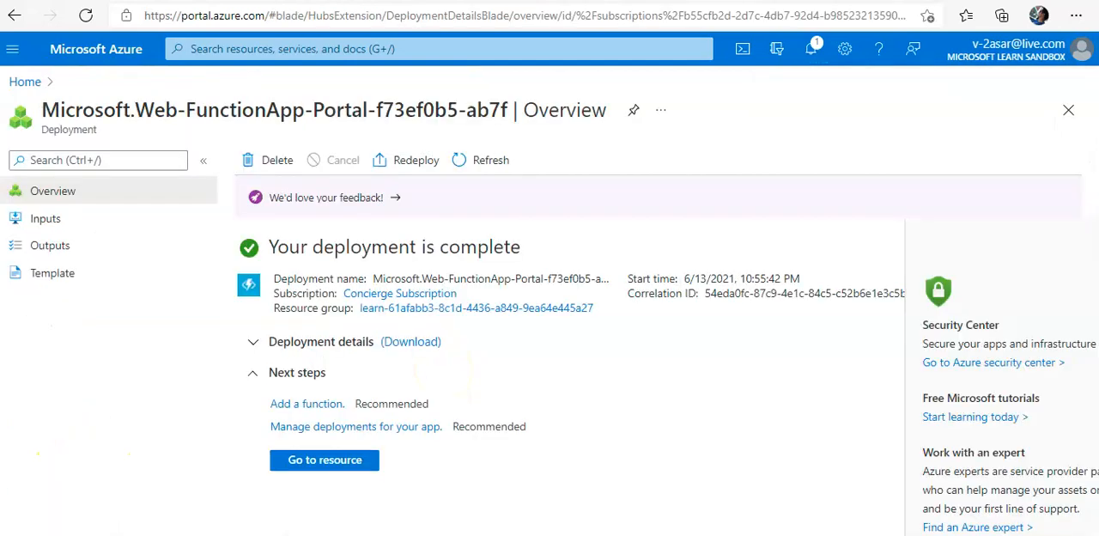
- Open the deployed function app's functions list and add a function from the Timer trigger template
click(368, 466)
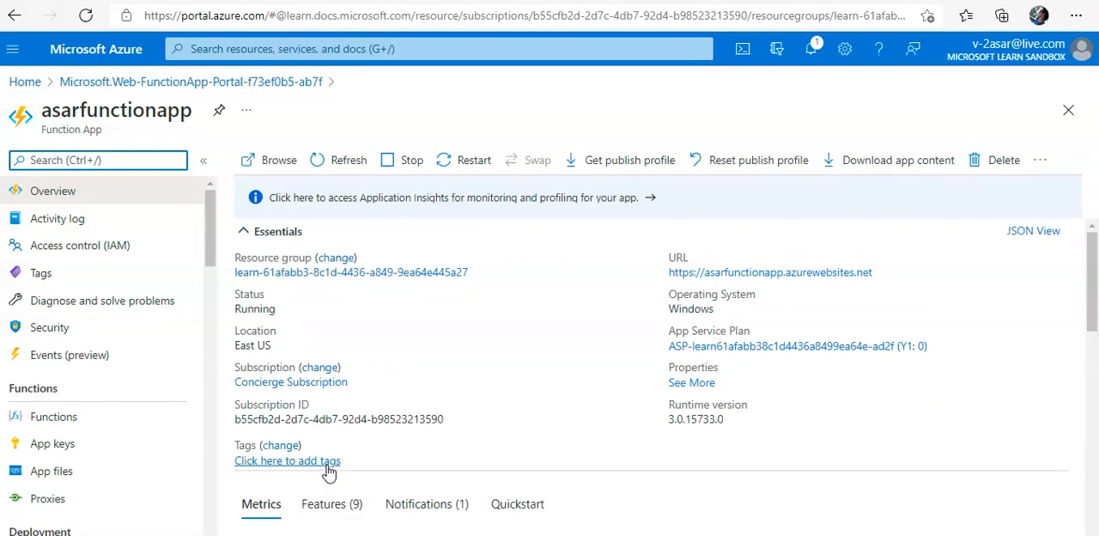
click(82, 427)
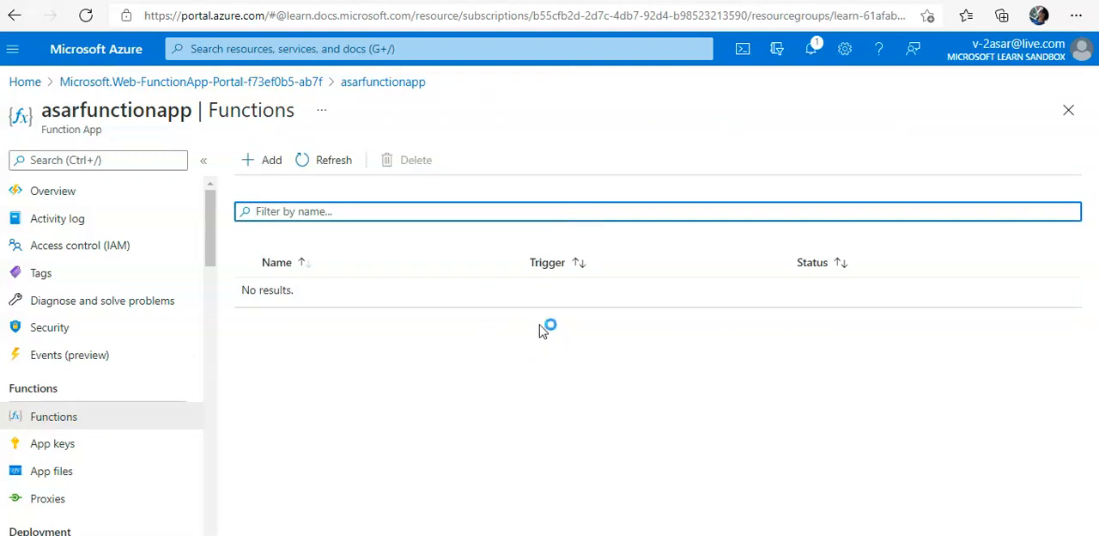
click(271, 161)
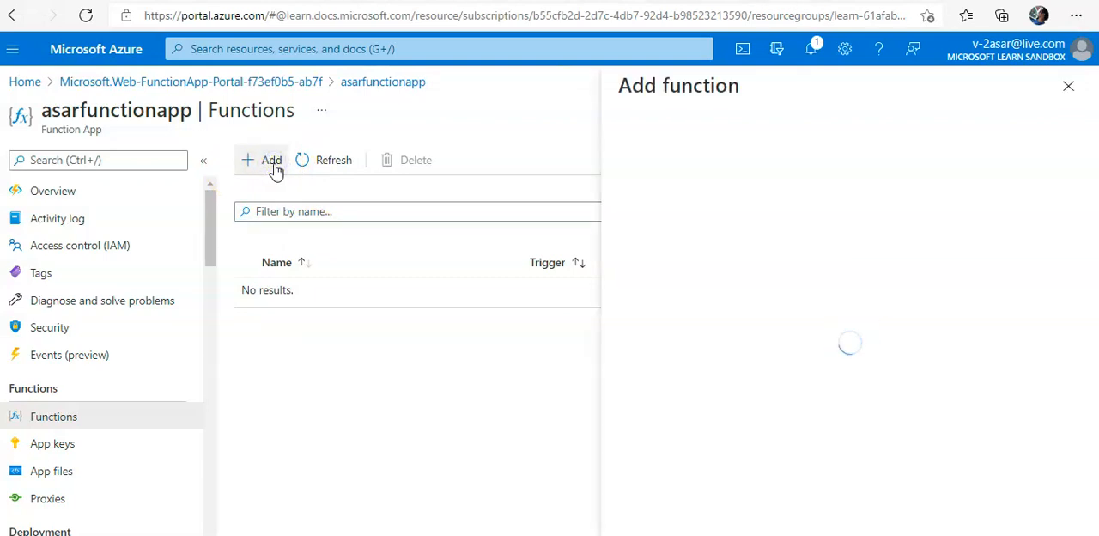
click(790, 262)
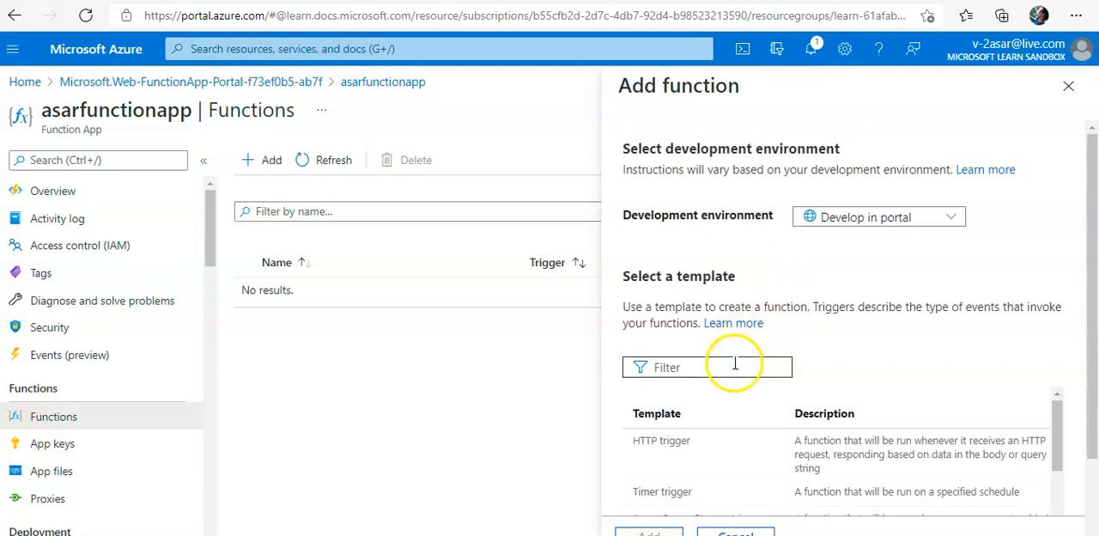
click(674, 501)
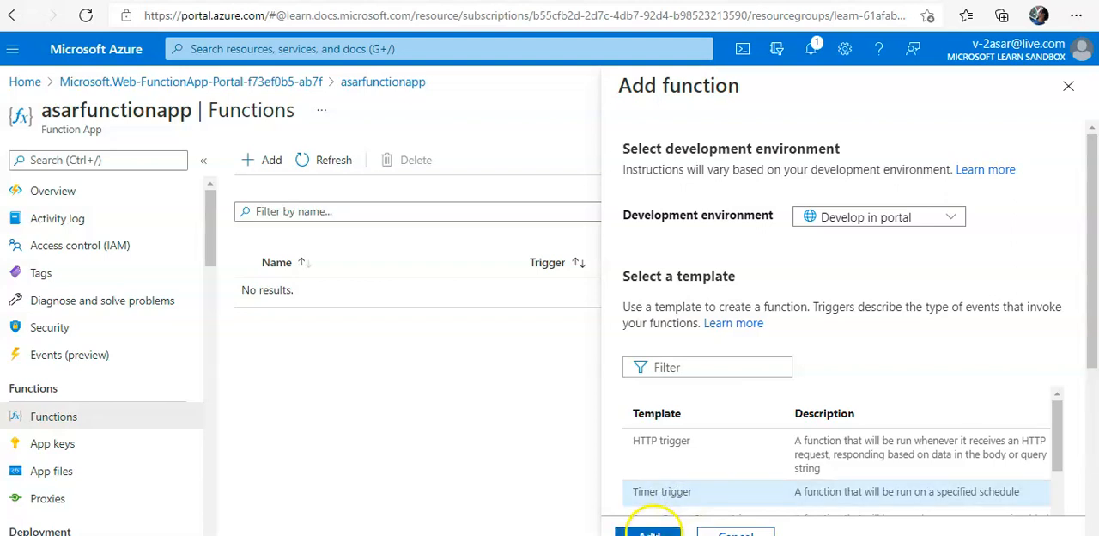
click(650, 527)
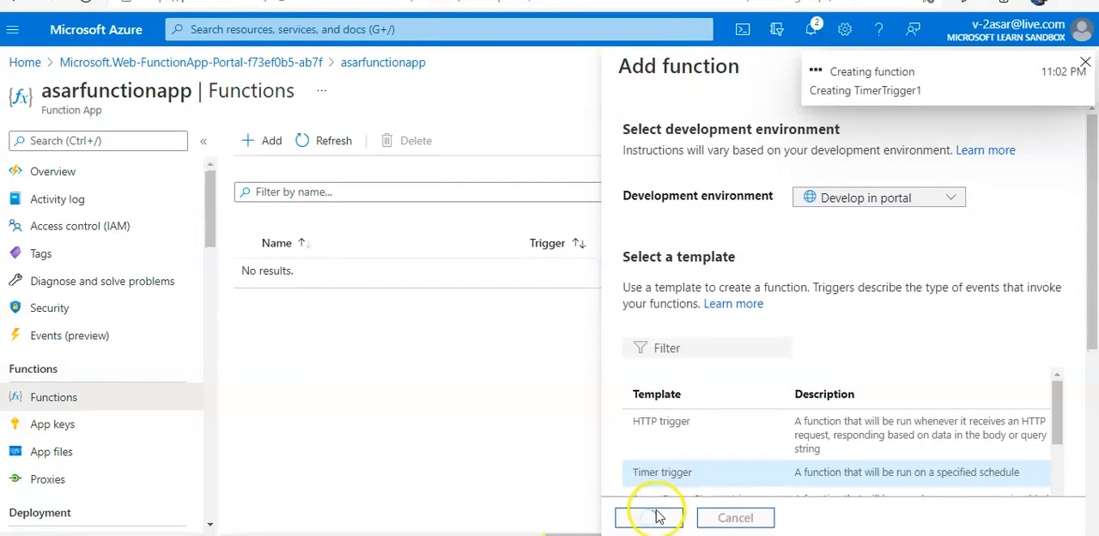
click(314, 140)
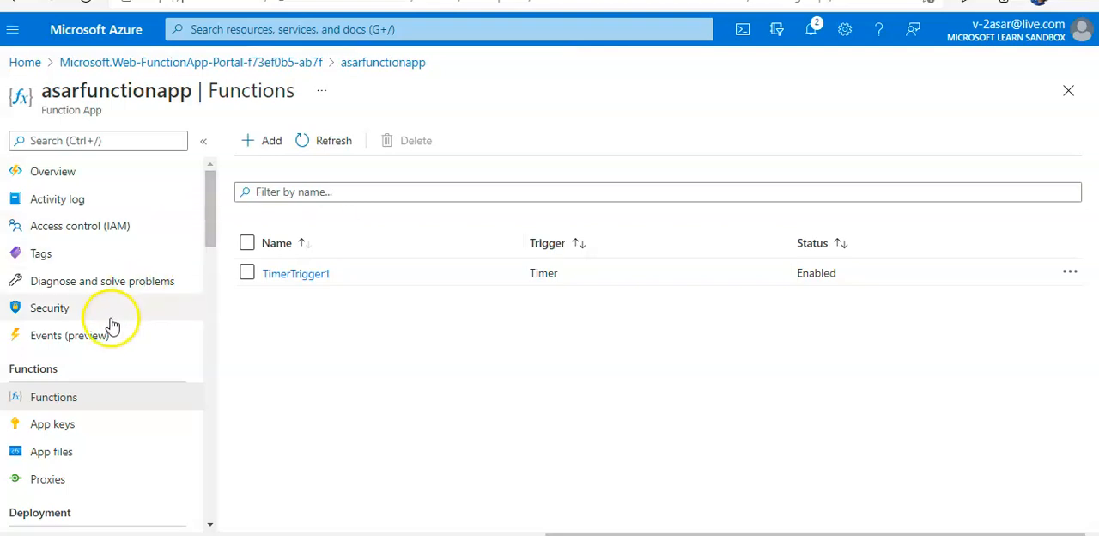
- Look through the function app's settings for an integration option, filtering them by "inte" and clearing the filter
scroll(136, 350, down, 1)
scroll(136, 351, down, 5)
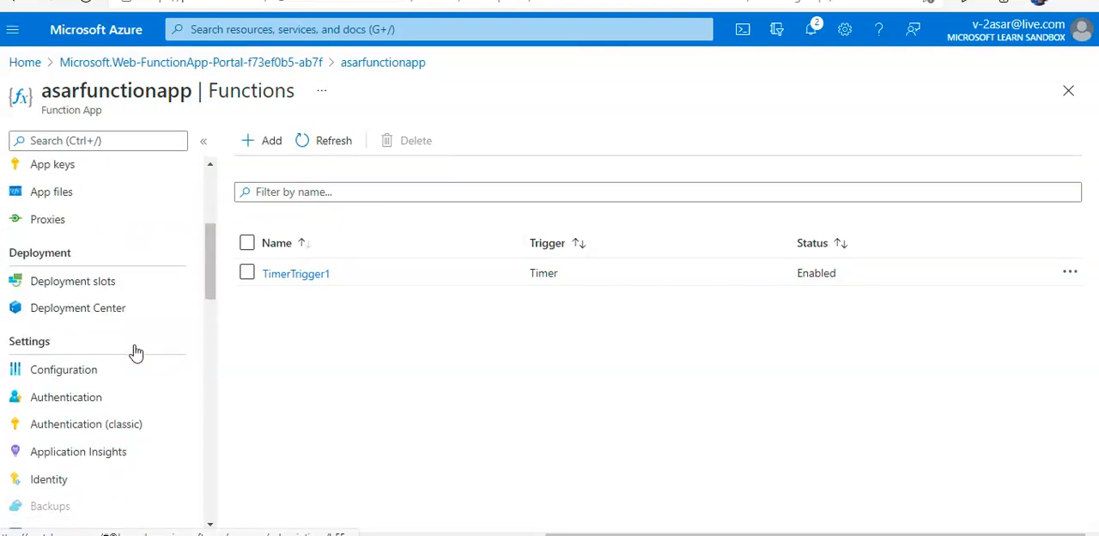
scroll(135, 350, down, 1)
scroll(136, 351, up, 6)
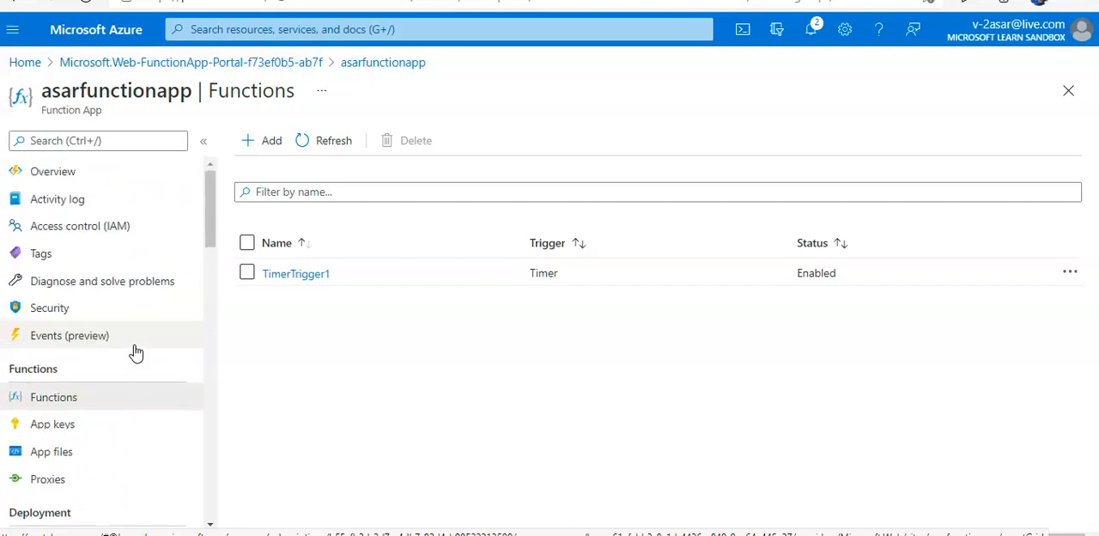
click(75, 146)
text(in)
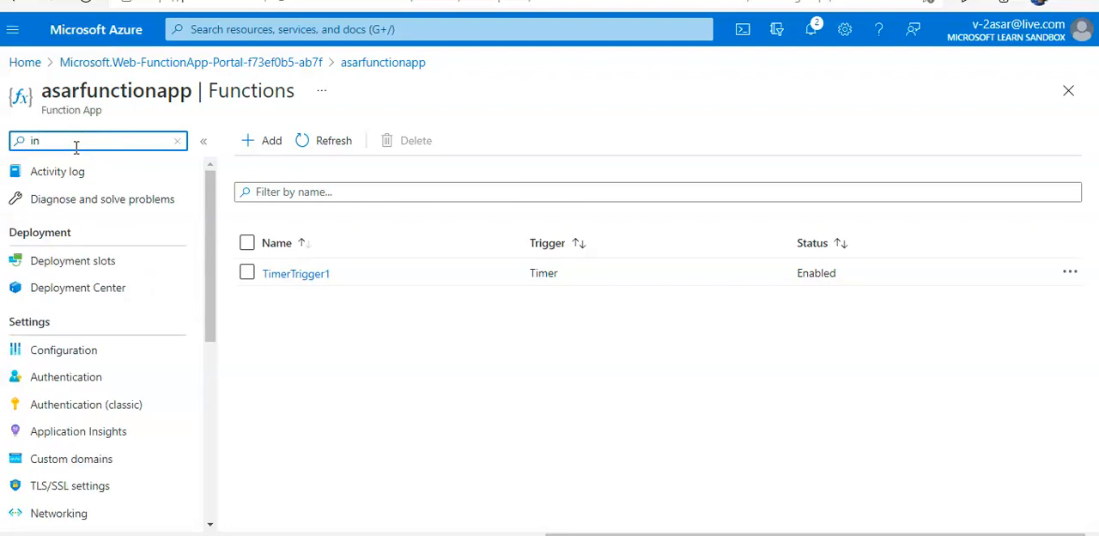
text(te)
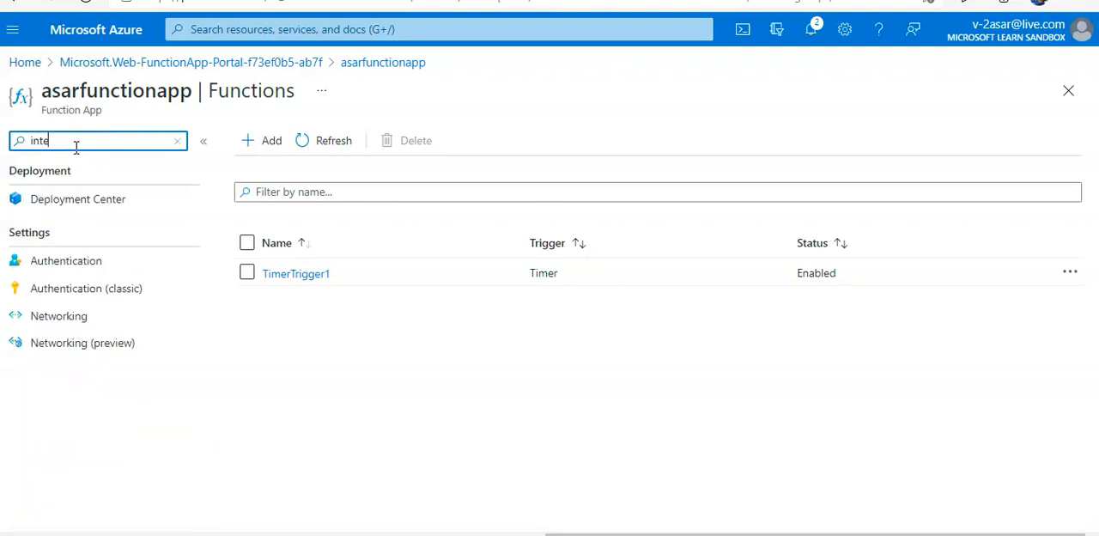
key(BackSpace)
key(BackSpace)
key(BackSpace)
key(BackSpace)
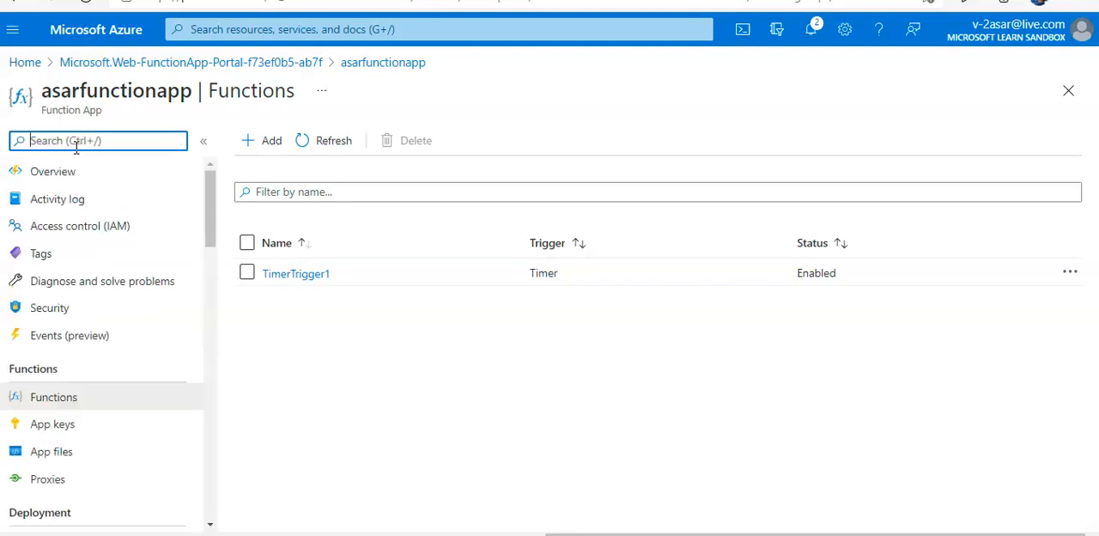
- Open the TimerTrigger1 function and show its integration diagram of trigger, inputs and outputs
click(283, 275)
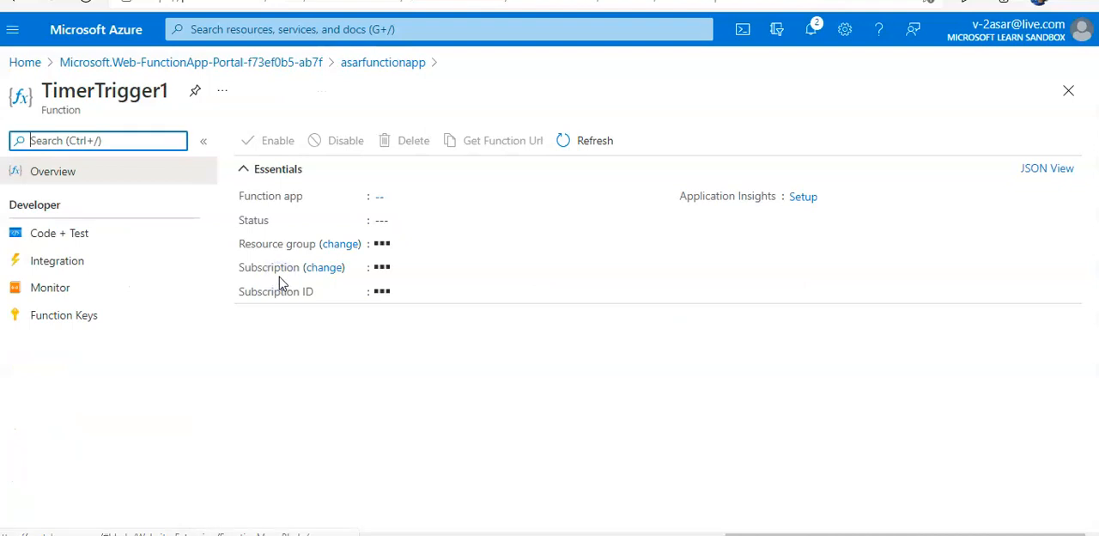
click(59, 266)
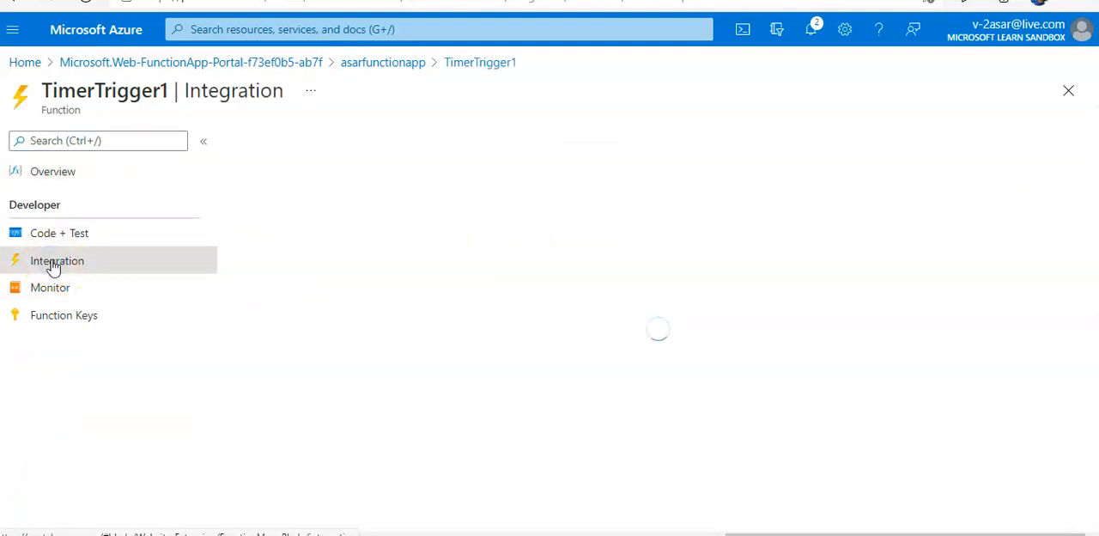
click(532, 343)
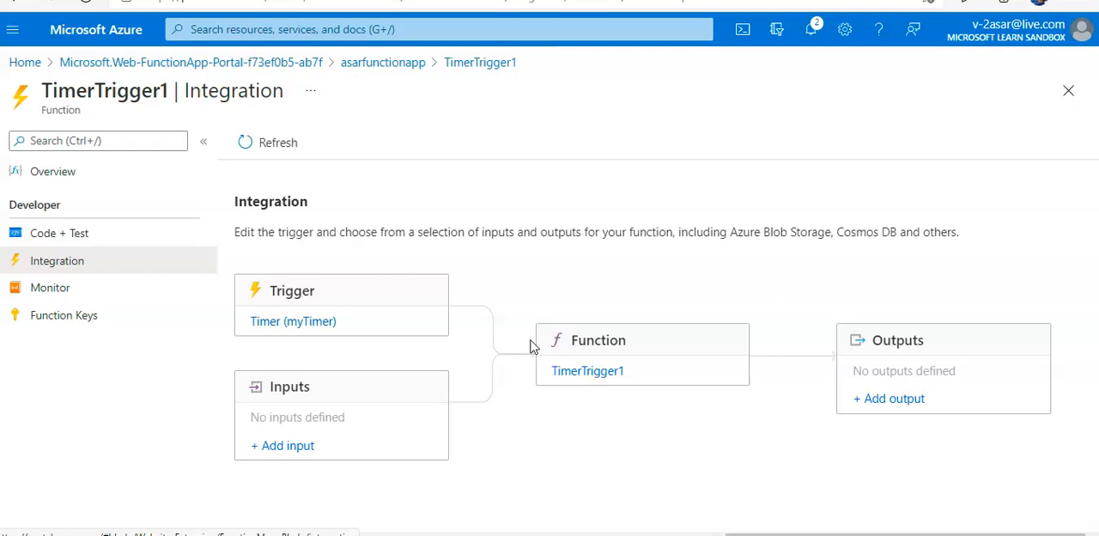
- Open the Timer (myTimer) trigger for editing and check the expected format of its schedule expression
click(307, 322)
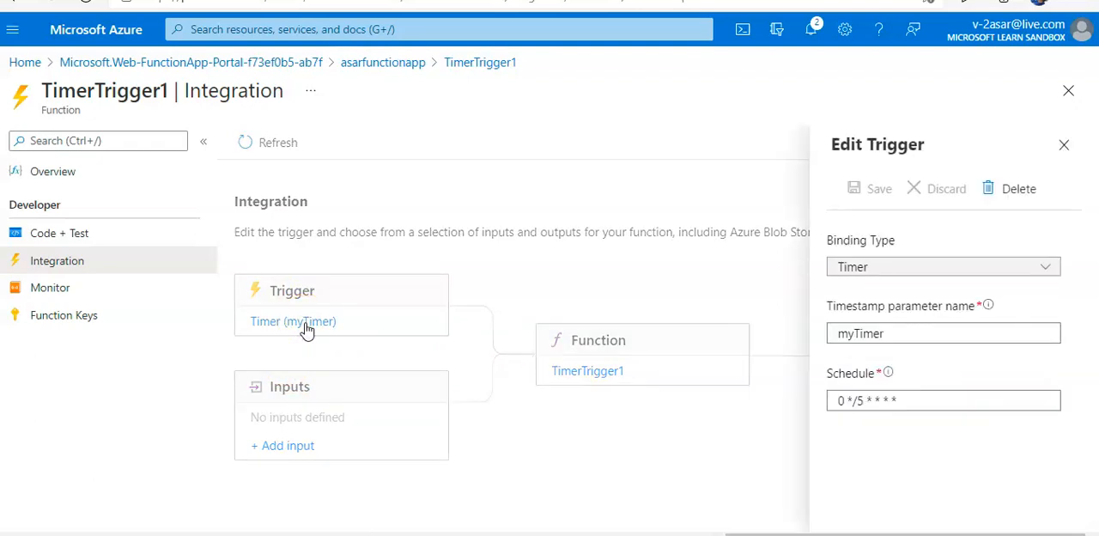
mouse_move(888, 376)
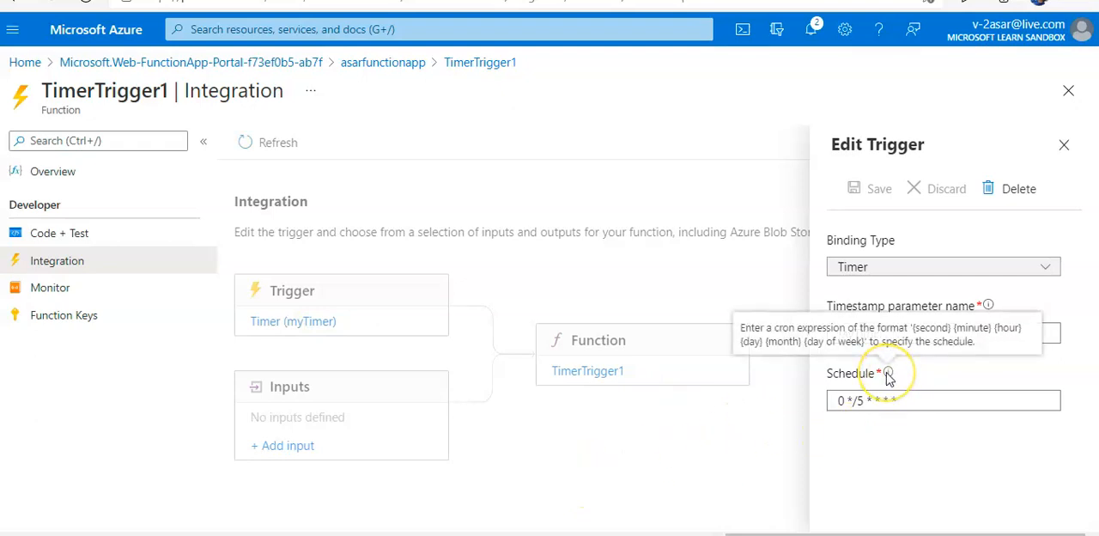
click(861, 401)
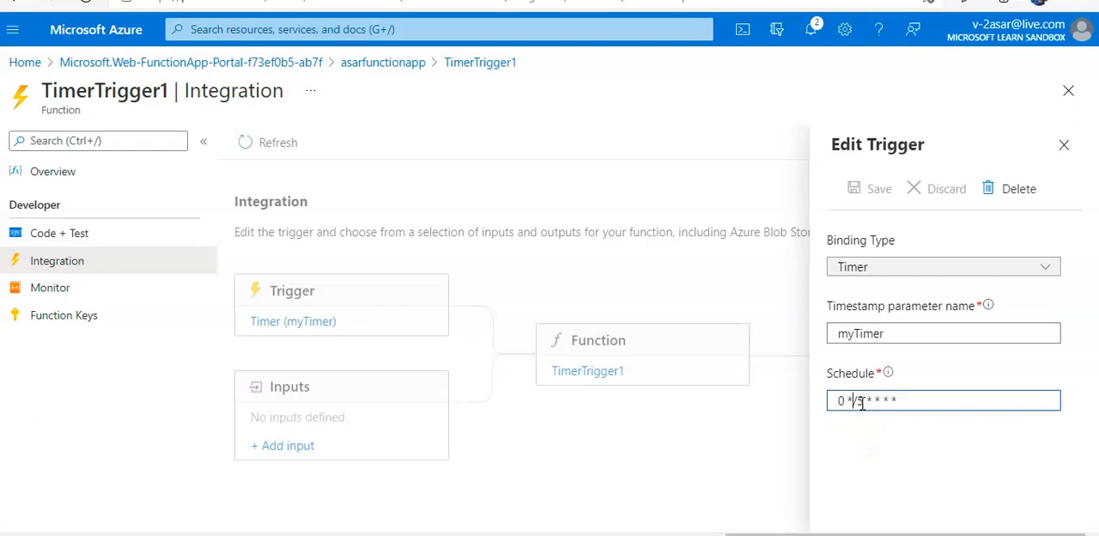
key(BackSpace)
key(BackSpace)
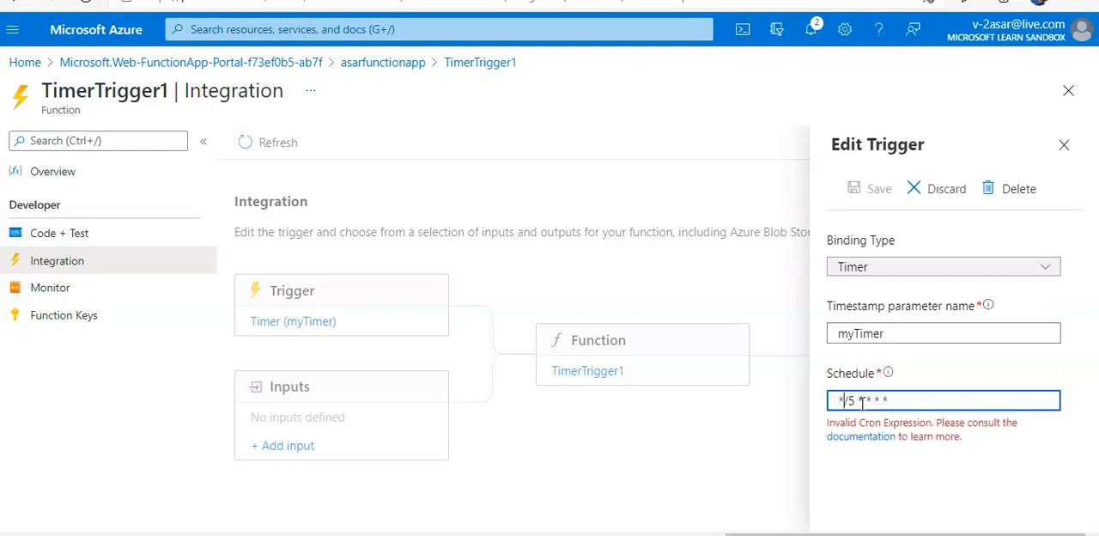
key(BackSpace)
text(20)
key(Home)
key(ctrl+z)
key(ctrl+z)
- Set the timer trigger's schedule to 0 */20 * * * * and save the trigger
key(Right)
key(Right)
key(Delete)
text(20)
click(939, 444)
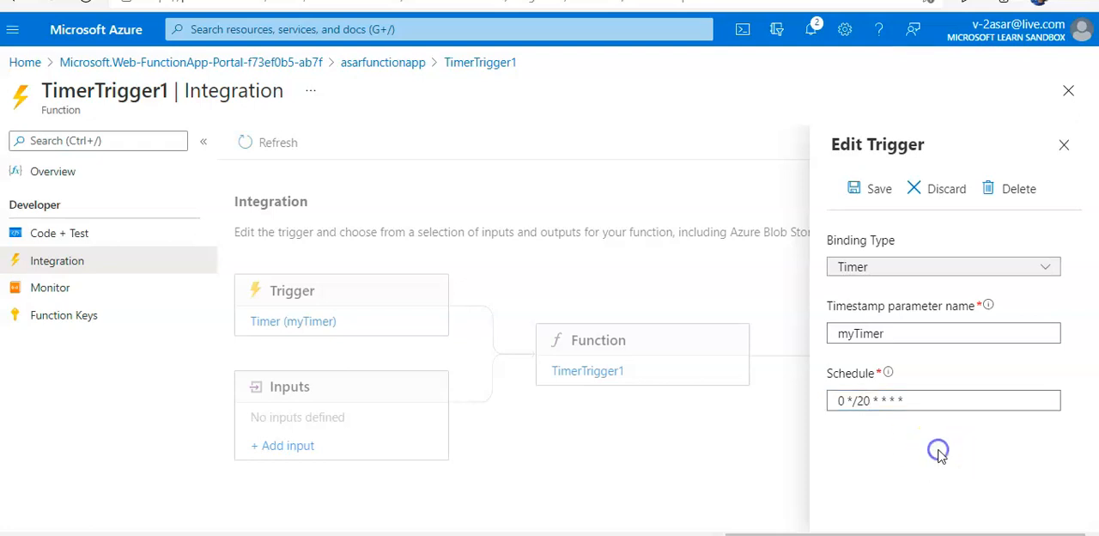
click(865, 193)
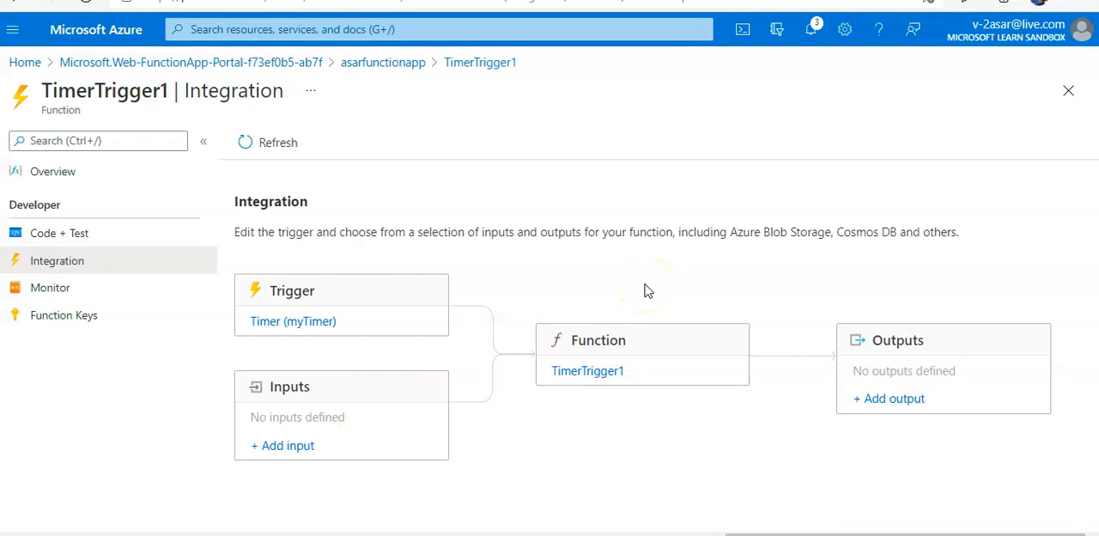
- Open TimerTrigger1's code, test-run the function with the master (Host key) and an empty body, and read the execution log
click(69, 237)
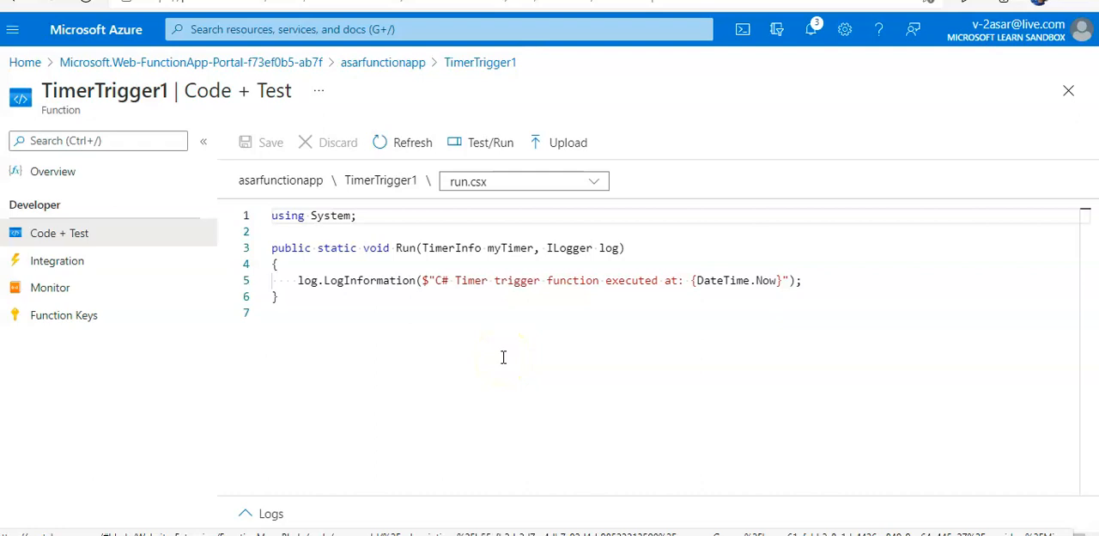
click(489, 143)
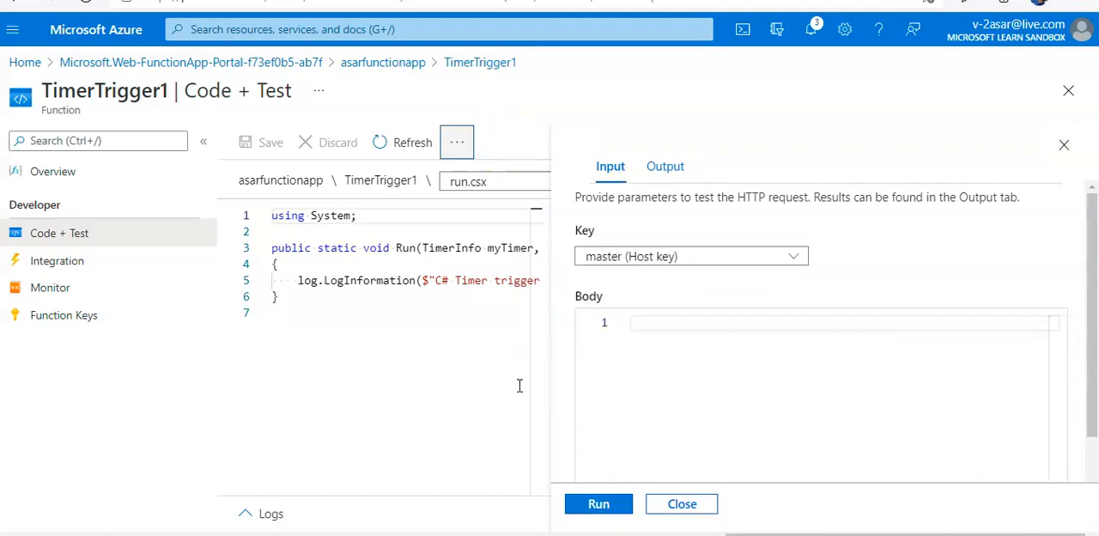
click(600, 504)
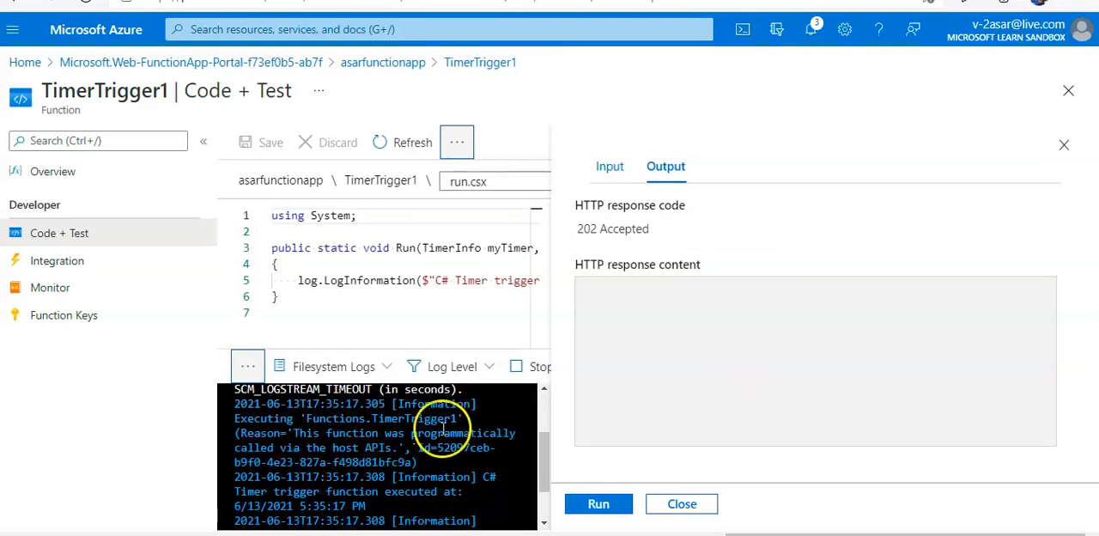
drag(544, 467, 544, 499)
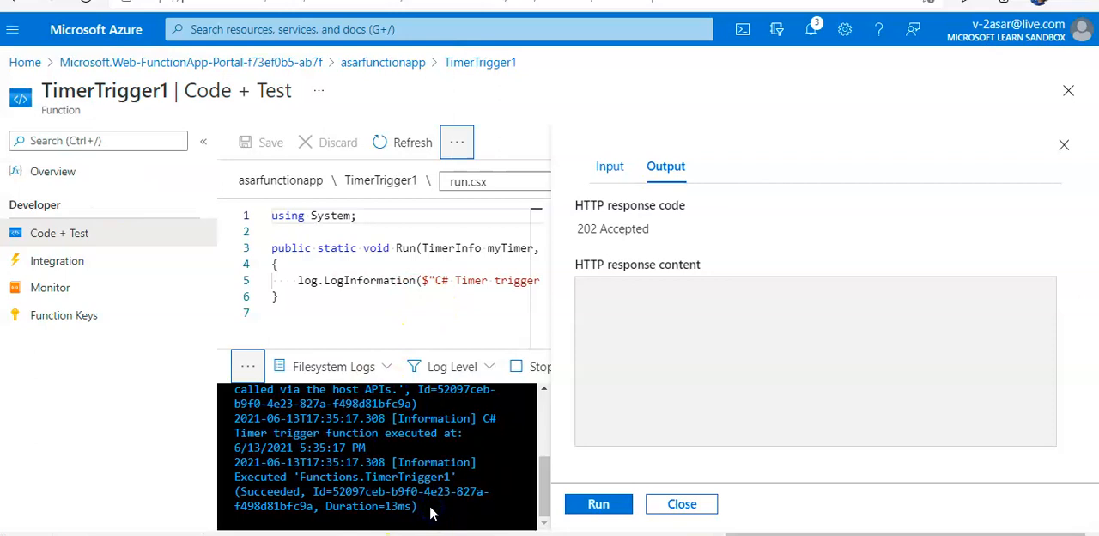
mouse_move(544, 502)
mouse_down()
mouse_move(546, 442)
mouse_move(544, 510)
mouse_up()
- Run the function test a second time and examine the duration of the newest execution in the log
click(611, 504)
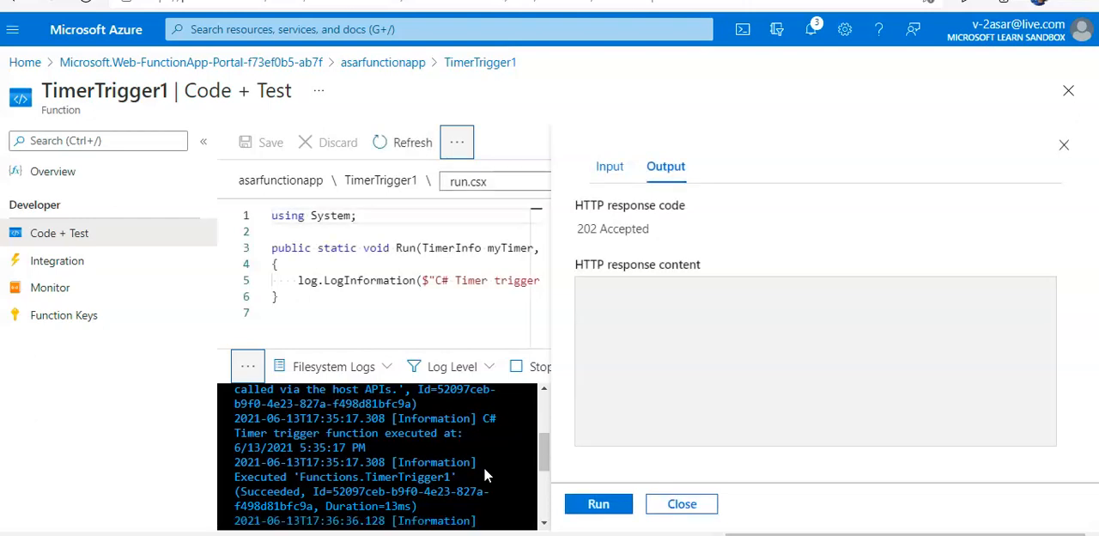
drag(544, 448, 548, 513)
drag(331, 520, 429, 515)
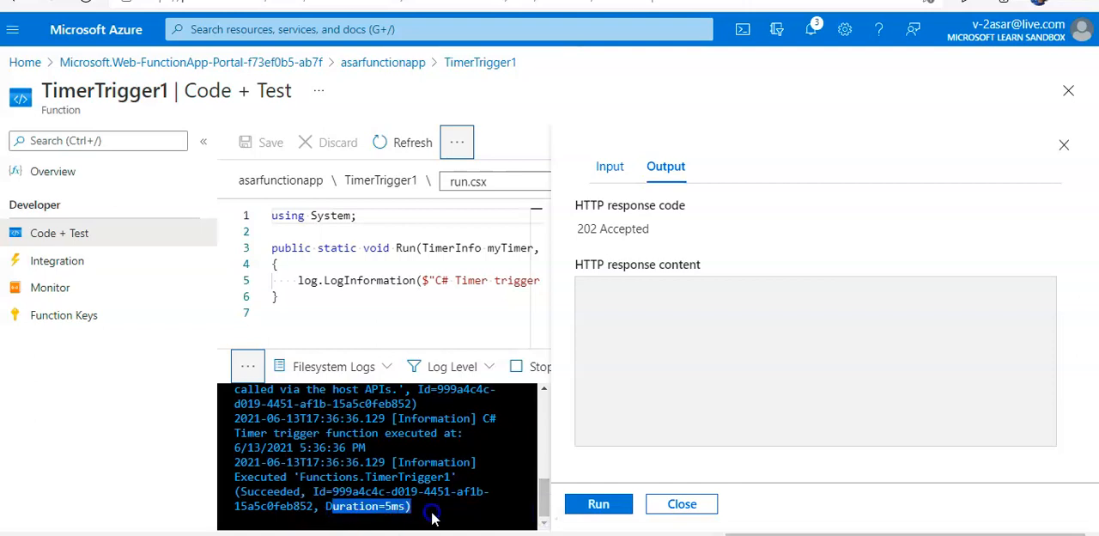
- Close the test pane and maximize the logs, stopping the log stream and clearing its entries
click(1063, 144)
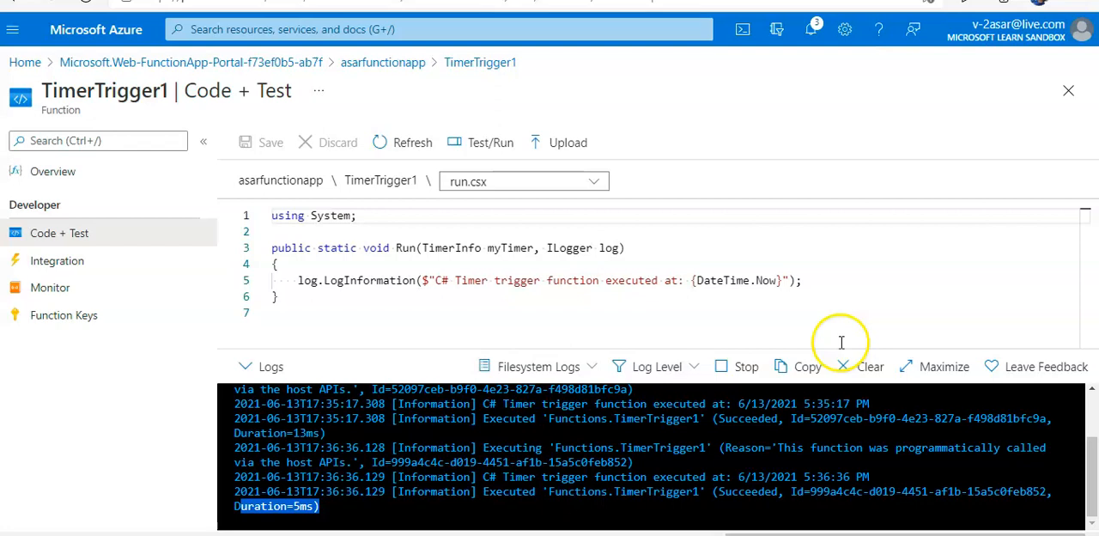
click(934, 367)
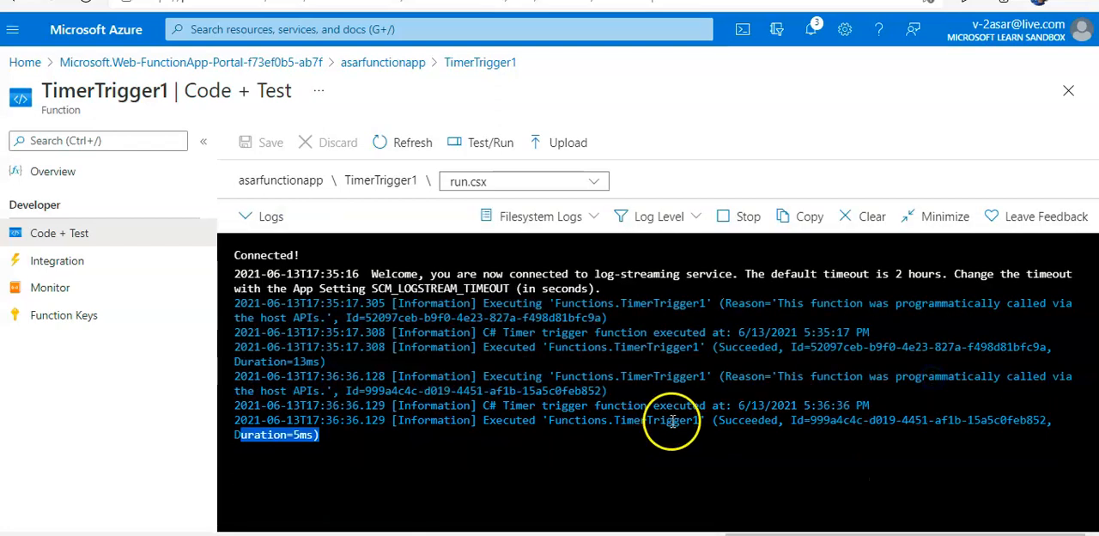
click(475, 466)
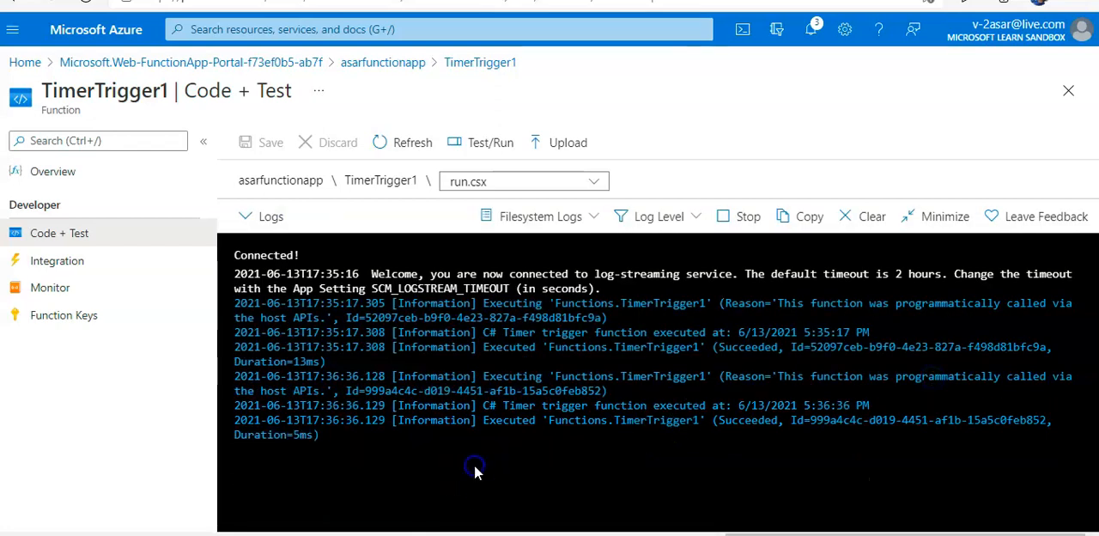
click(735, 219)
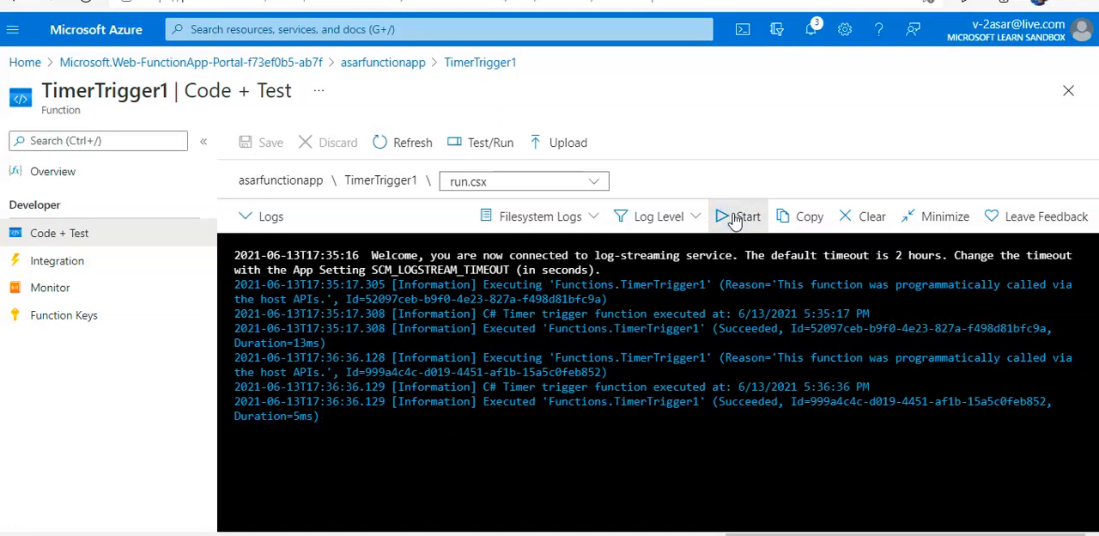
click(843, 217)
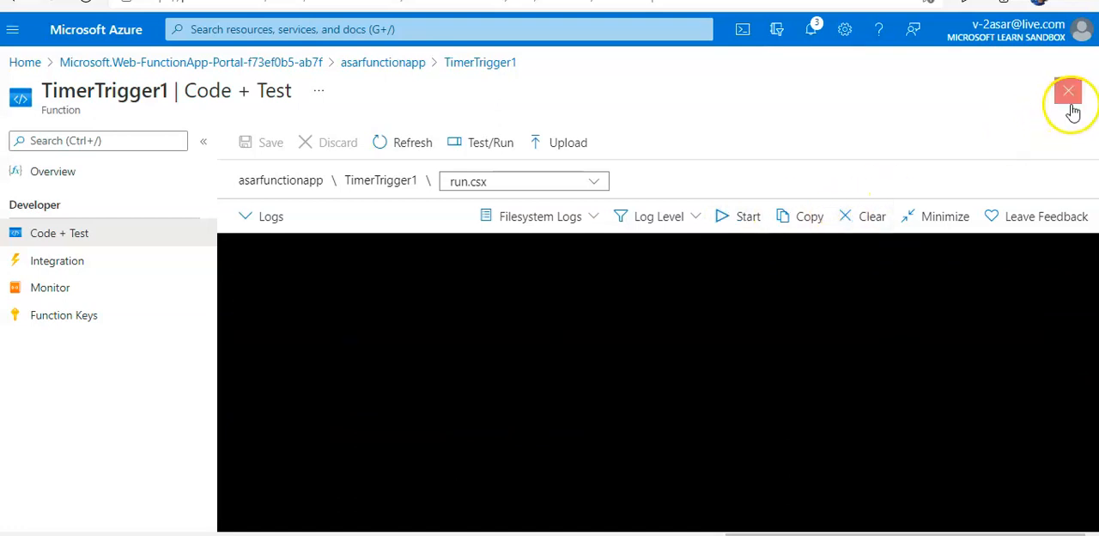
- Open the overview of TimerTrigger1 and disable the function
click(78, 168)
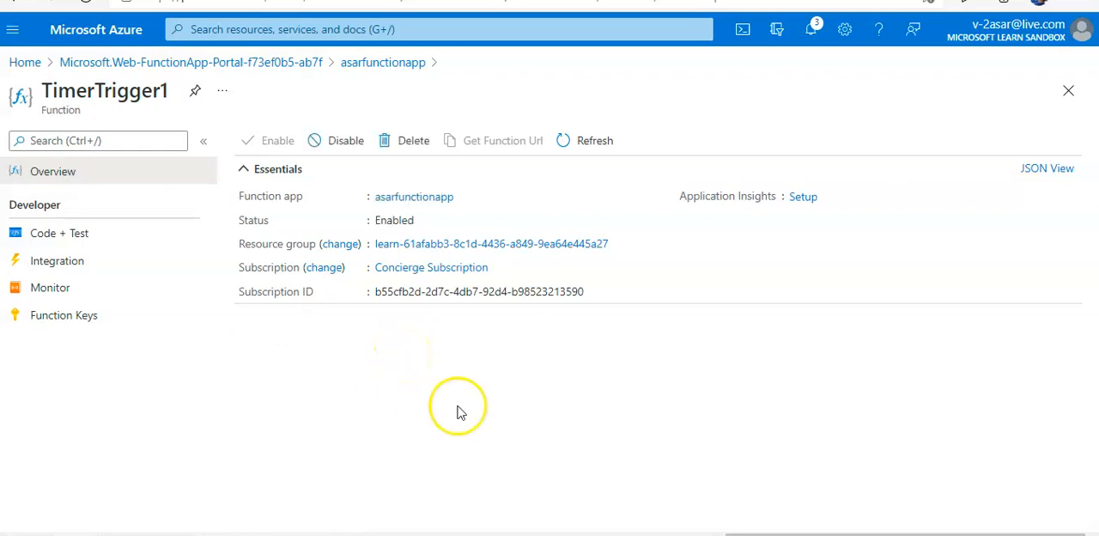
click(330, 148)
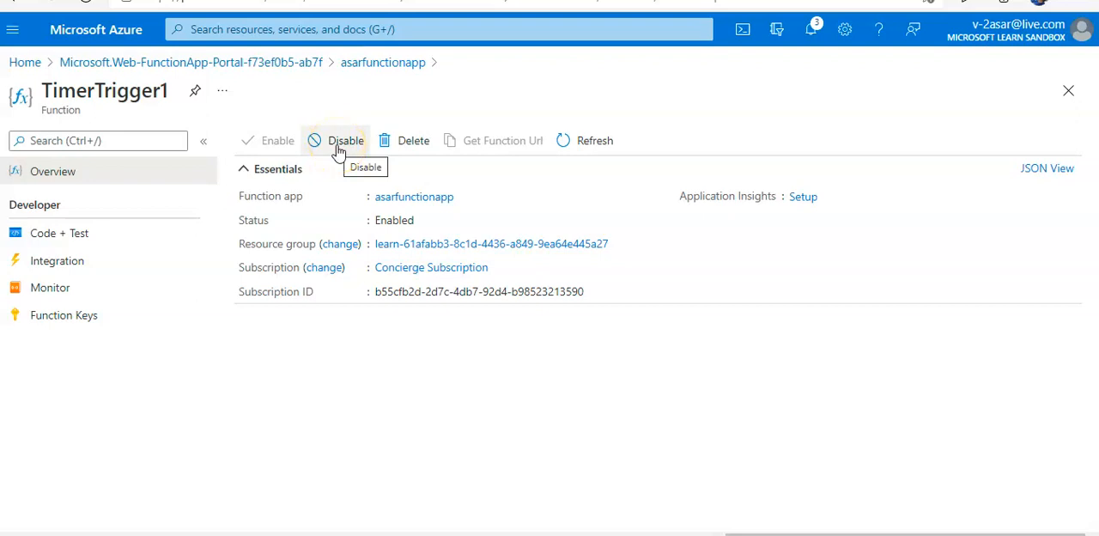